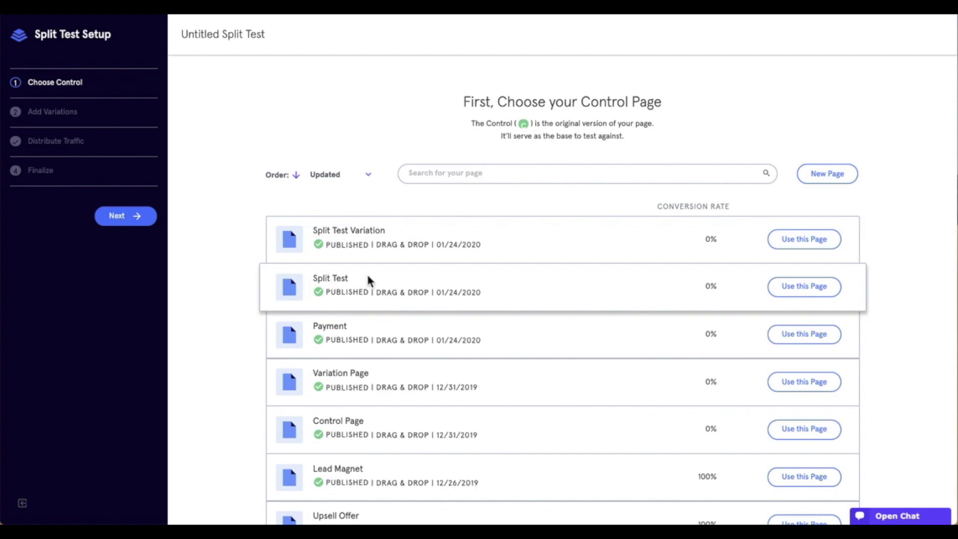
Step: Set the Split Test page as the split test's control page
left_click(785, 288)
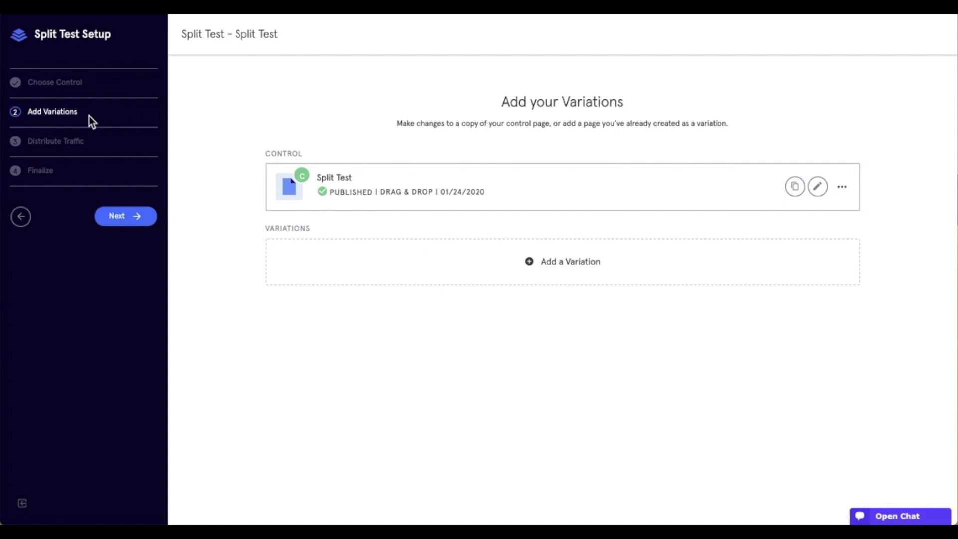
Step: Add the existing Split Test Variation page as the variation and continue to Distribute Traffic
left_click(555, 270)
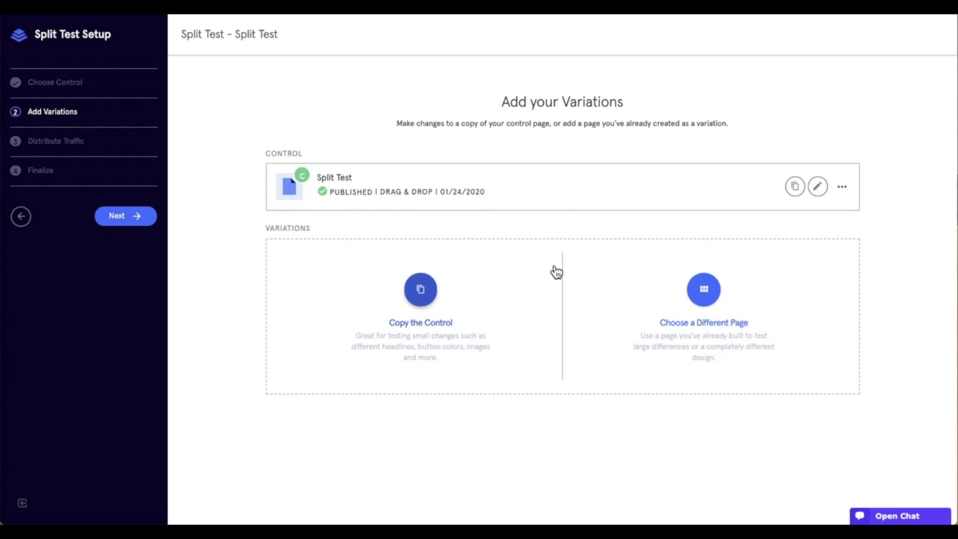
left_click(703, 290)
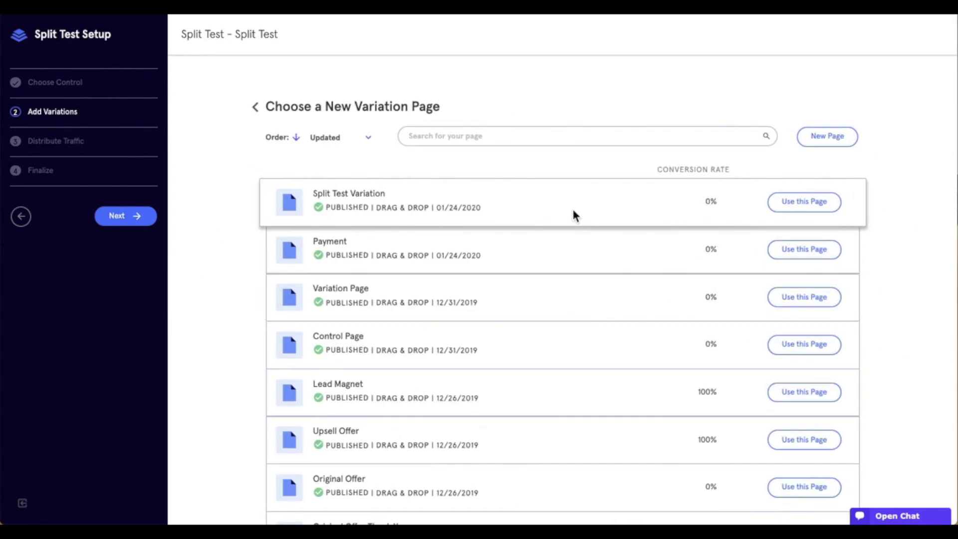
left_click(796, 204)
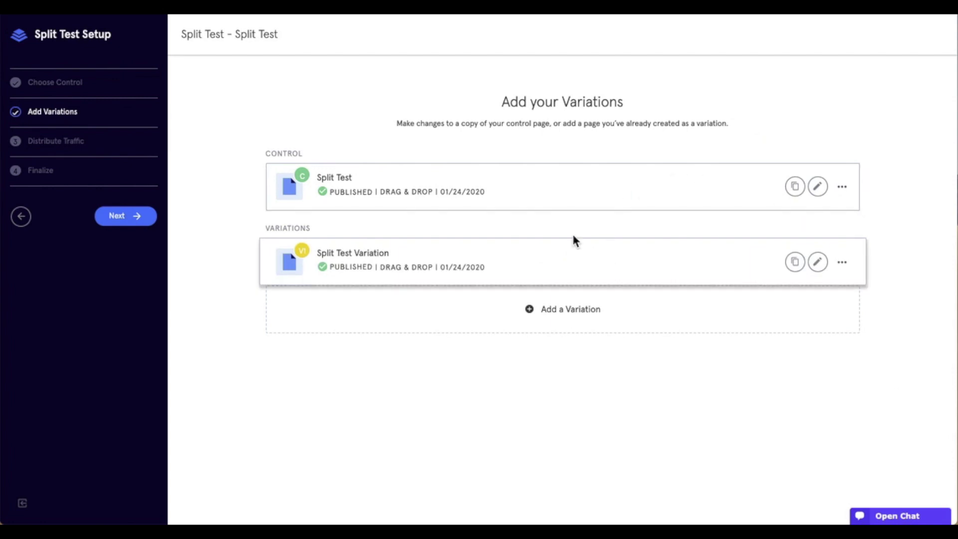
left_click(111, 218)
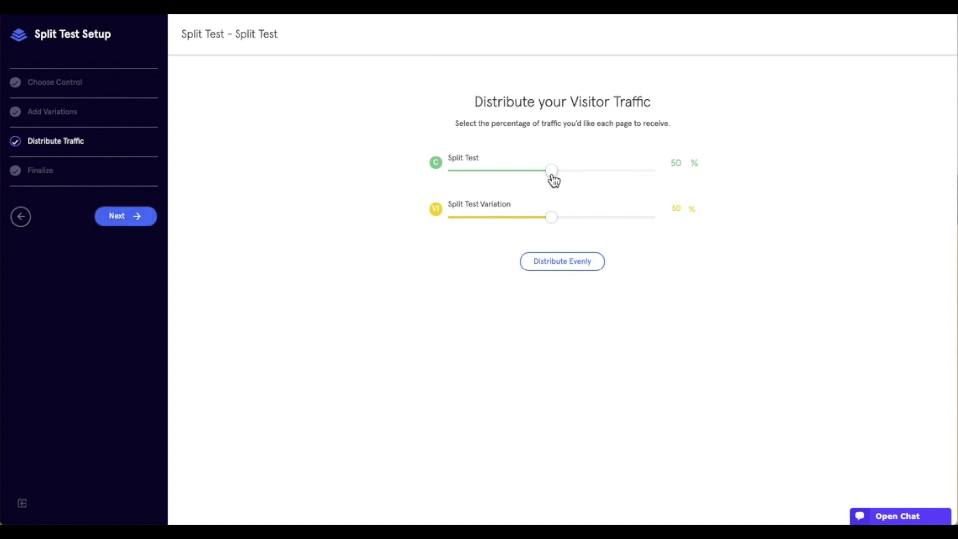
Step: Keep traffic at 50/50 between Split Test and Split Test Variation, then advance to Finalize
left_click_drag(552, 175, 516, 177)
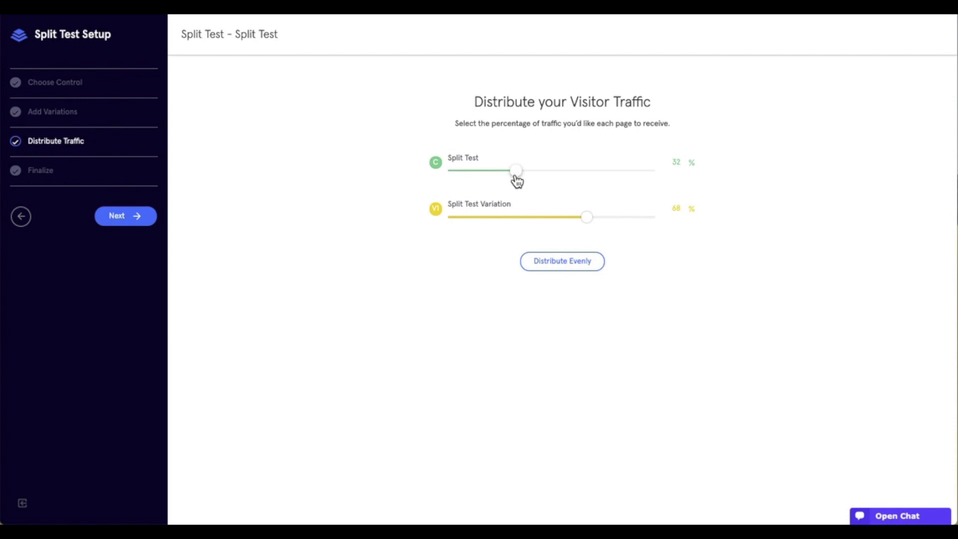
left_click(562, 264)
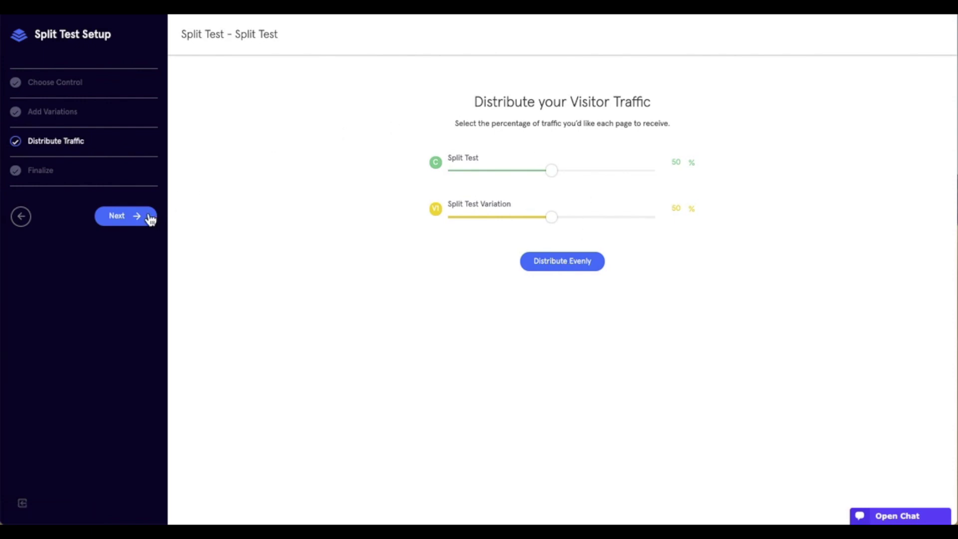
left_click(135, 219)
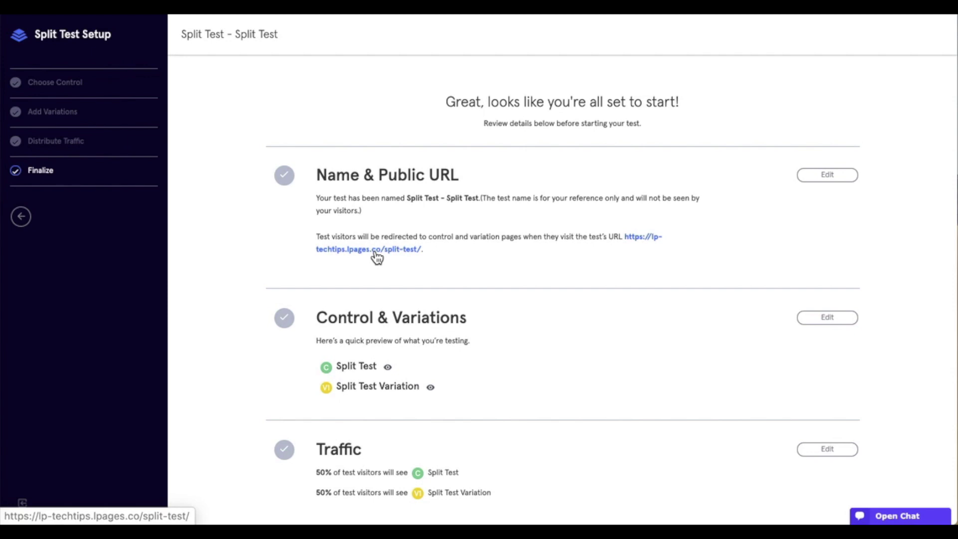
Step: Review the Finalize summary with the 50/50 traffic split and start the test
scroll(430, 256, "down", 2)
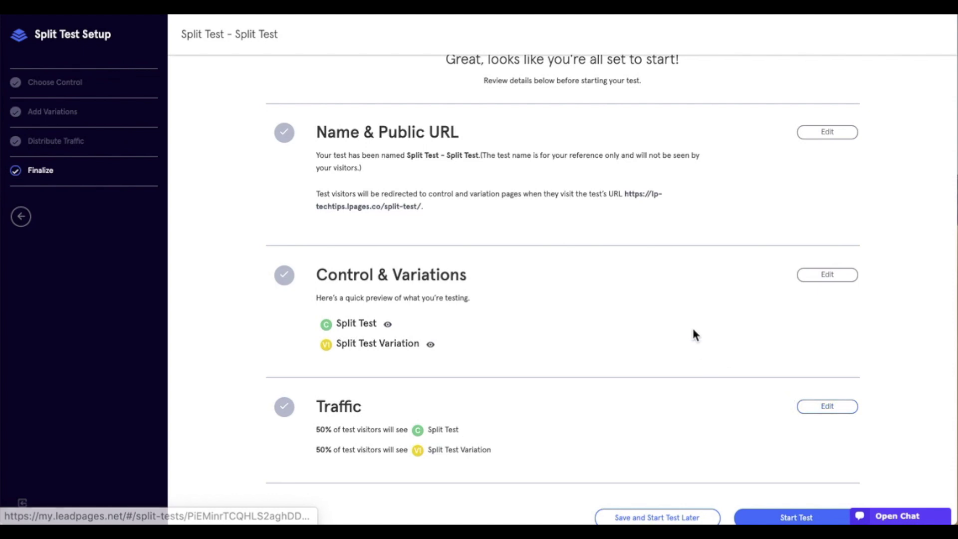
scroll(693, 333, "down", 2)
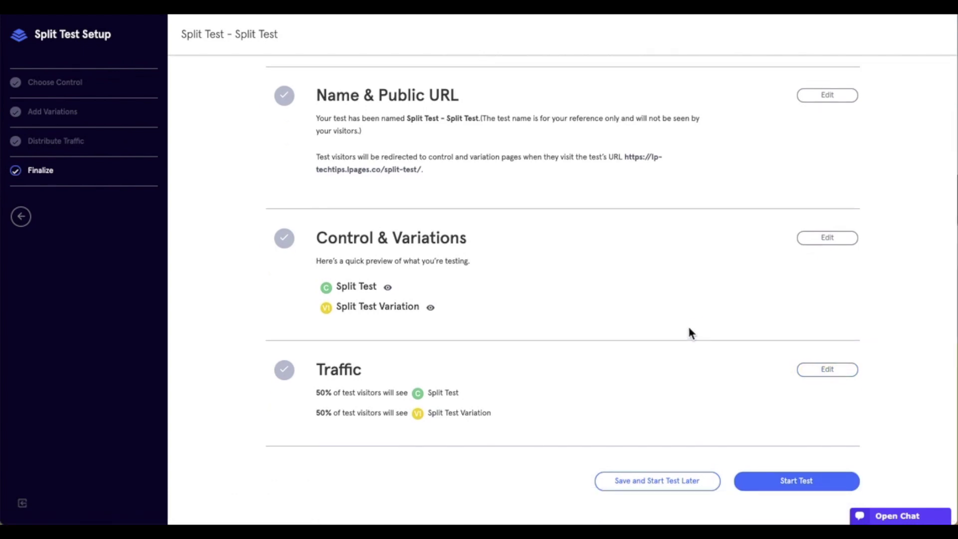
left_click(786, 488)
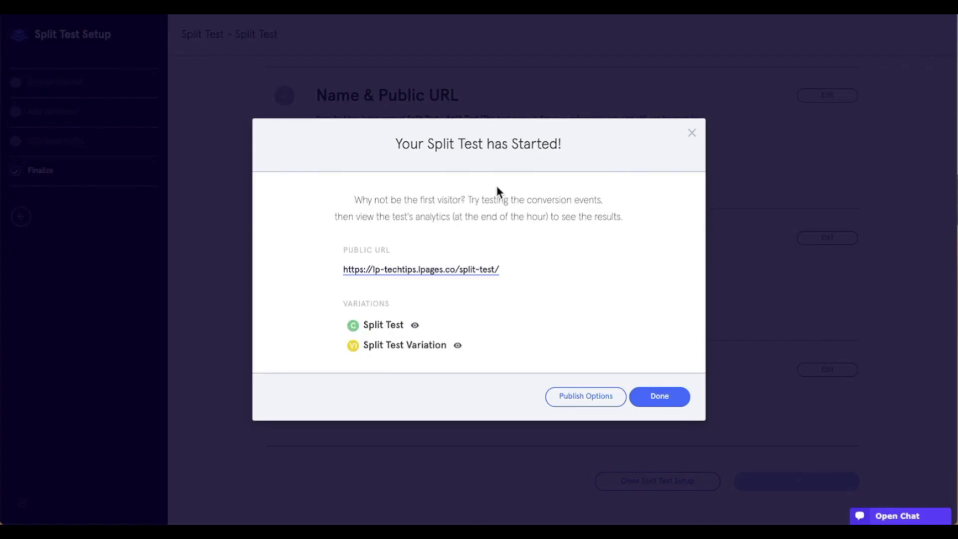
Step: Dismiss the 'Your Split Test has Started!' confirmation
left_click(650, 397)
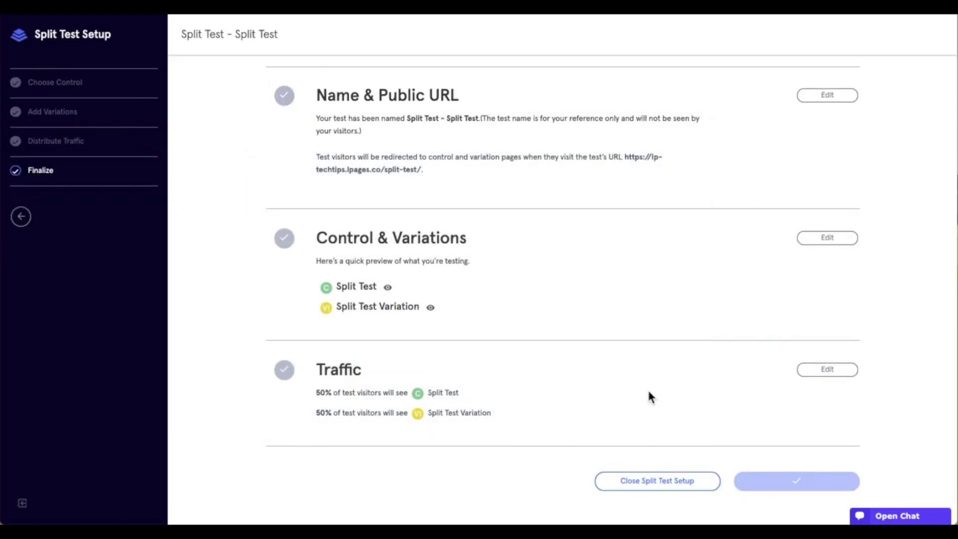
Step: Save and exit Split Test Setup to return to the Landing Pages dashboard
left_click(22, 503)
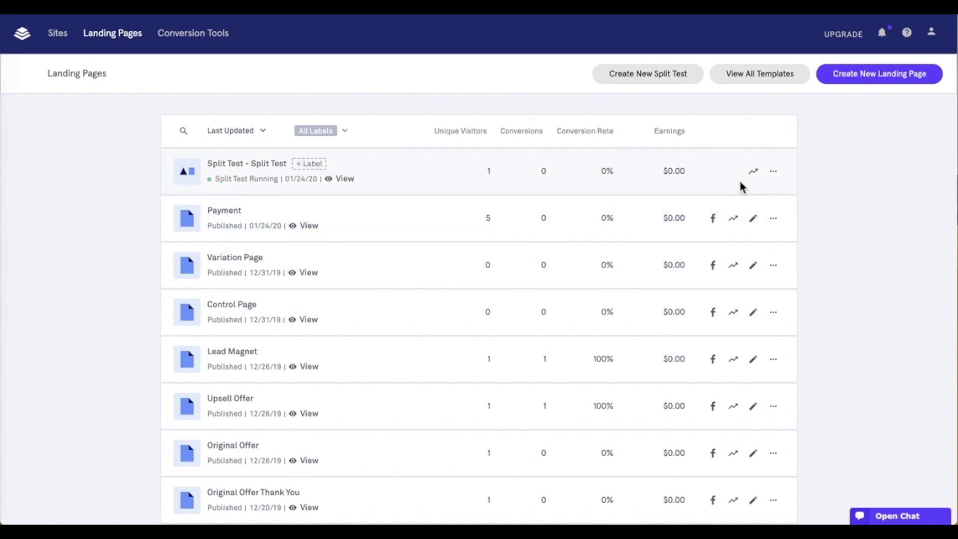
left_click(773, 171)
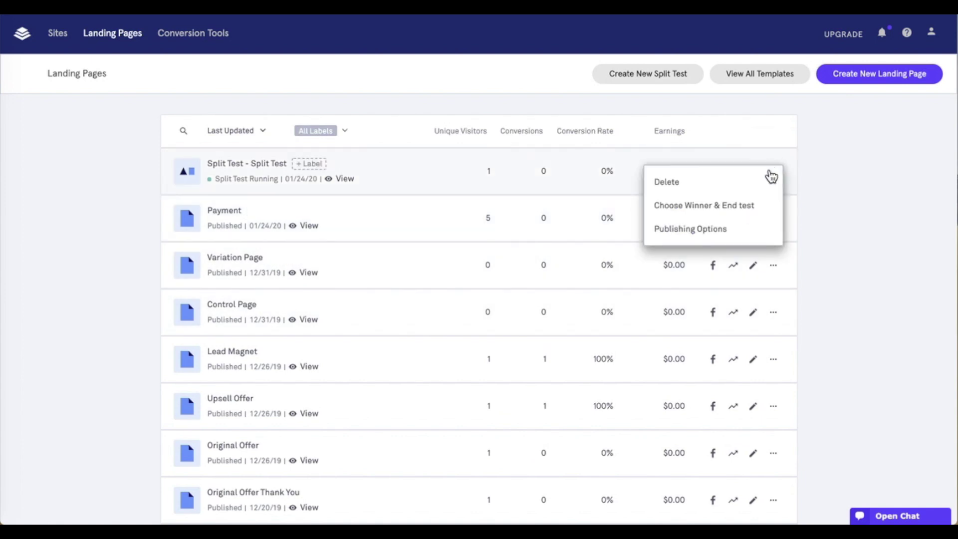
left_click(722, 230)
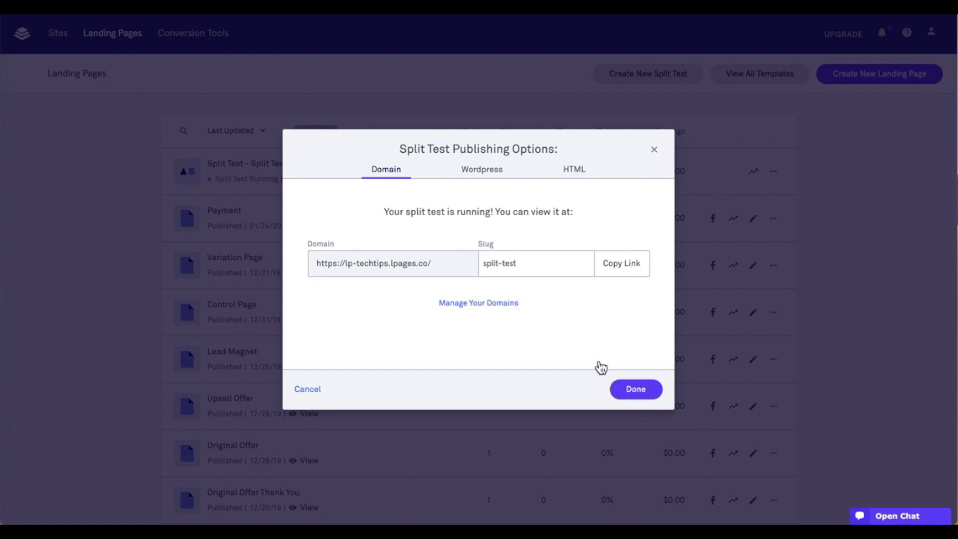
key("Escape")
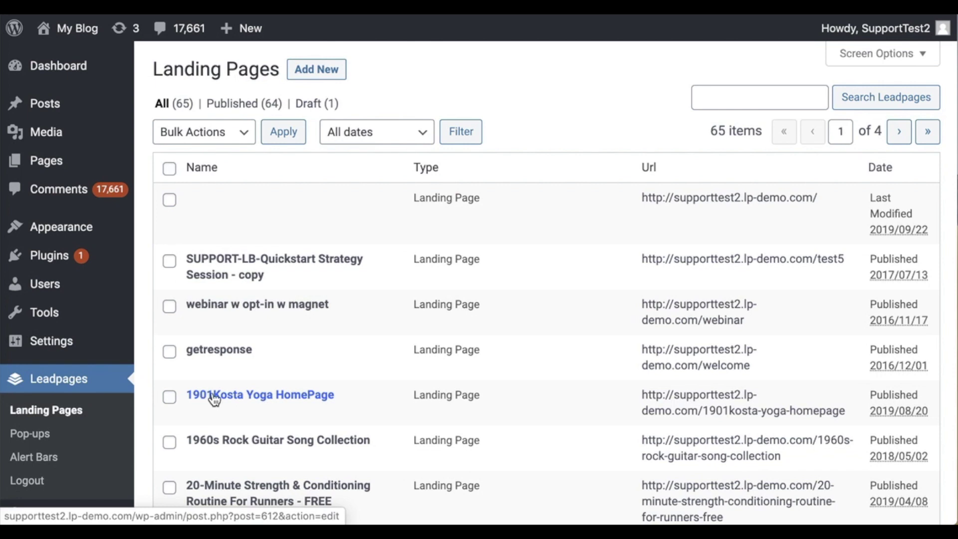
Step: Search the landing pages for 'split' and open the Split Test page for editing
left_click(719, 102)
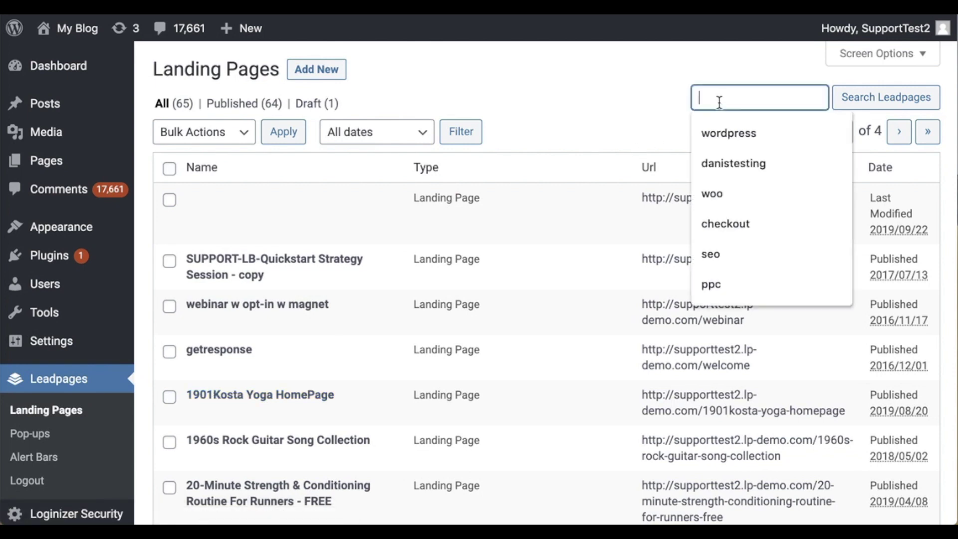
type("split")
key("Return")
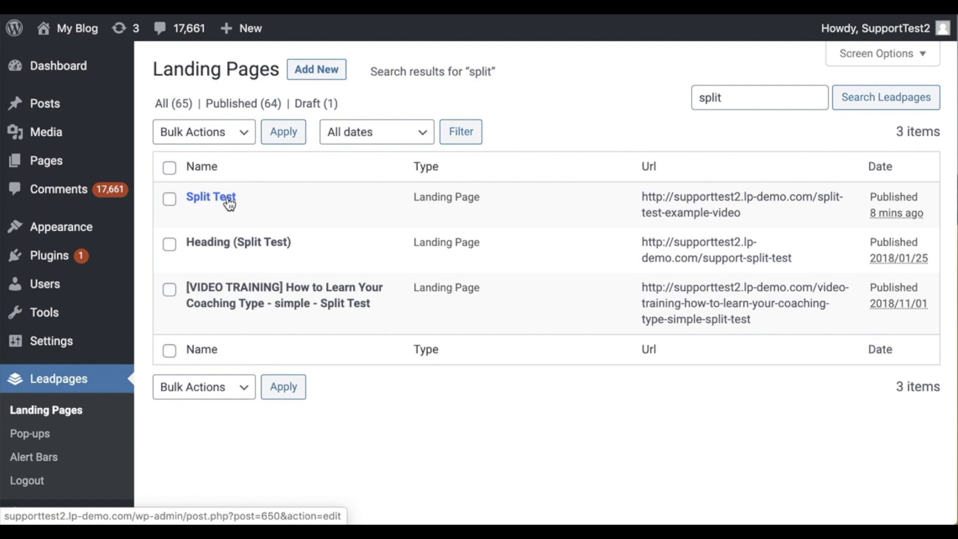
left_click(227, 200)
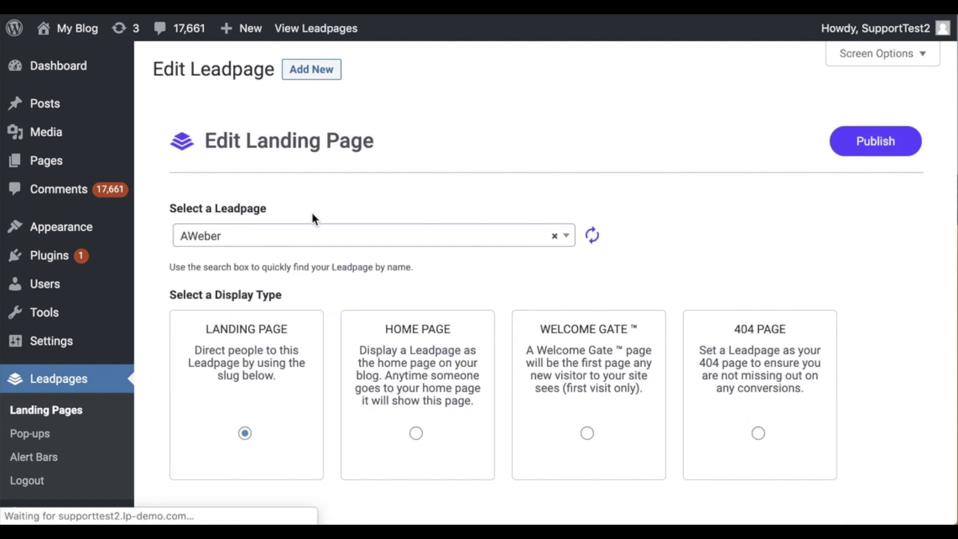
Step: Select 'Split Test - Split Test' as the Landing Page leadpage and publish it
left_click(593, 236)
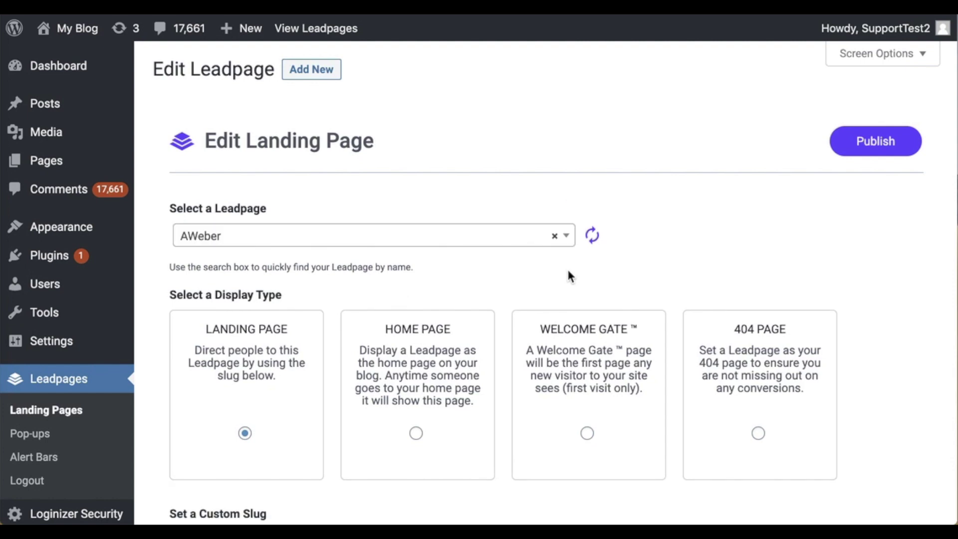
left_click(568, 245)
scroll(513, 329, "down", 10)
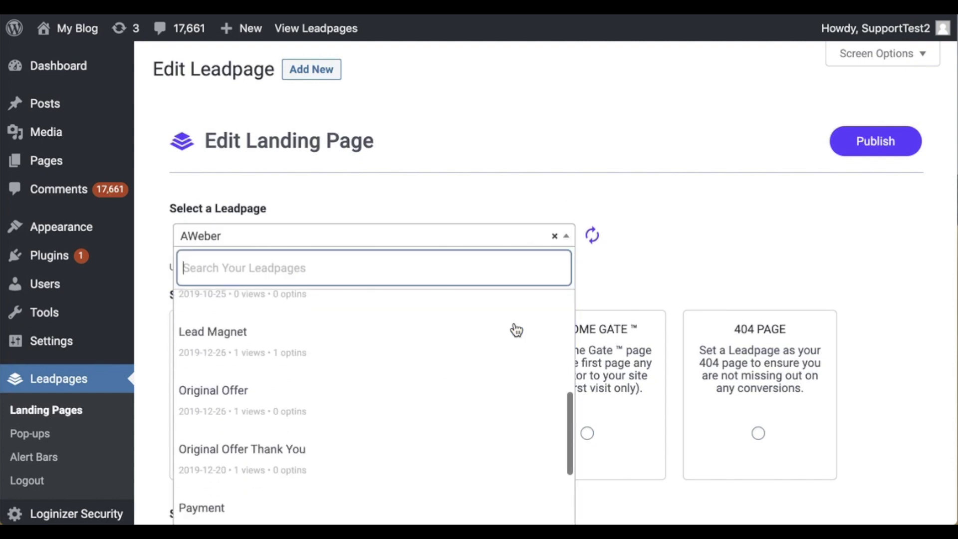
scroll(517, 330, "down", 6)
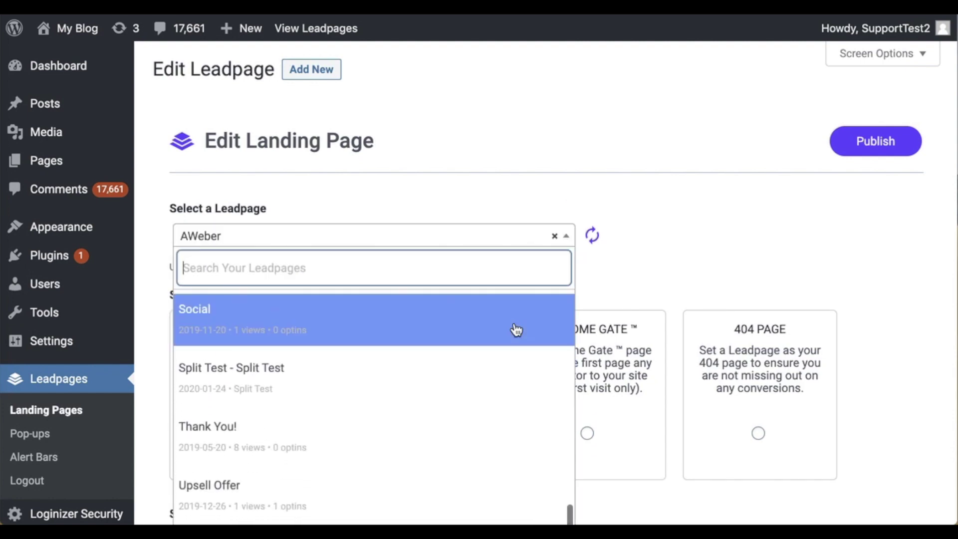
scroll(449, 339, "down", 1)
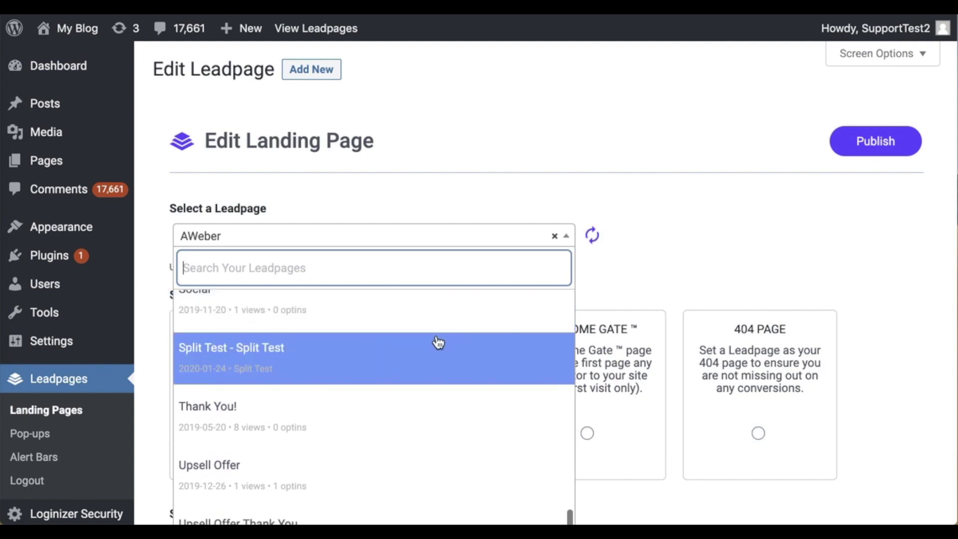
left_click(281, 356)
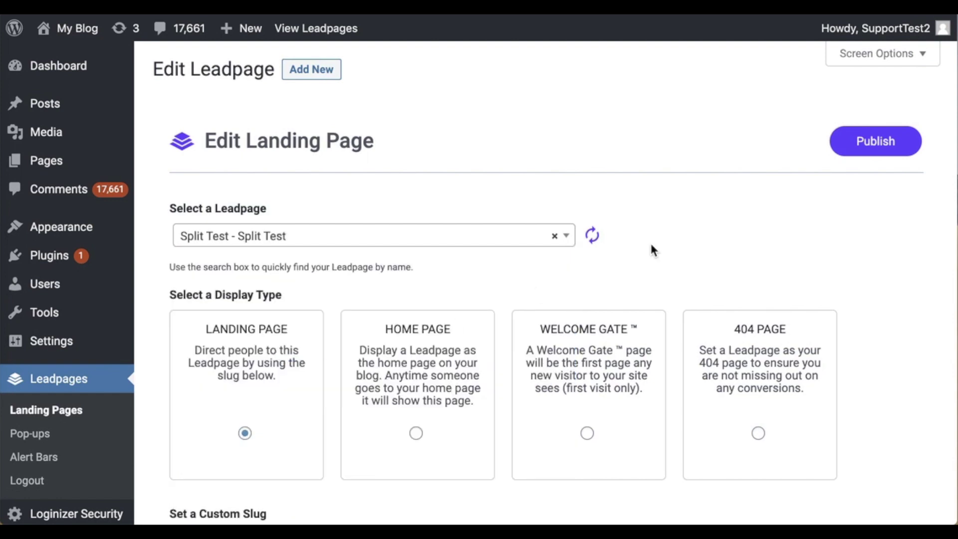
left_click(852, 150)
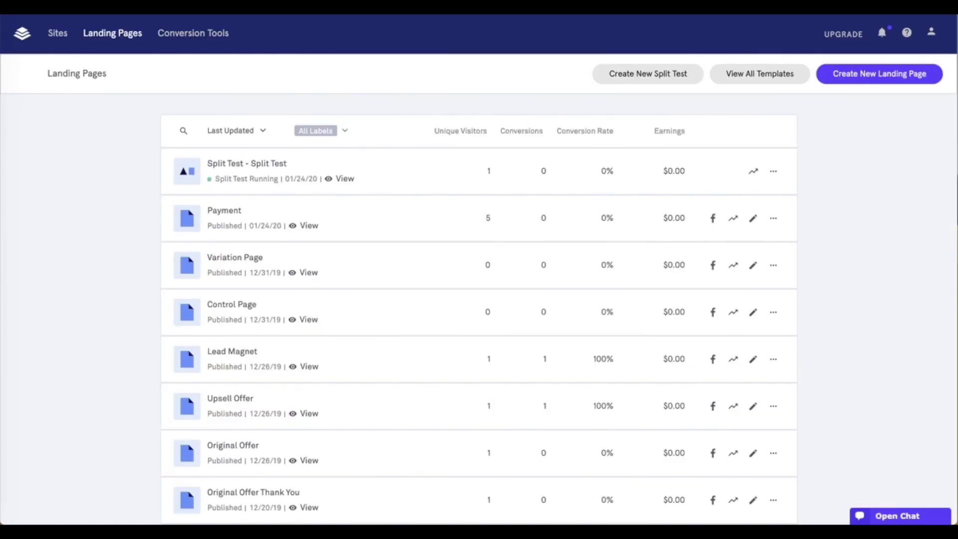
Step: View the Split Test - Split Test analytics: 1 visit, 0 conversions, 0% rate
left_click(753, 174)
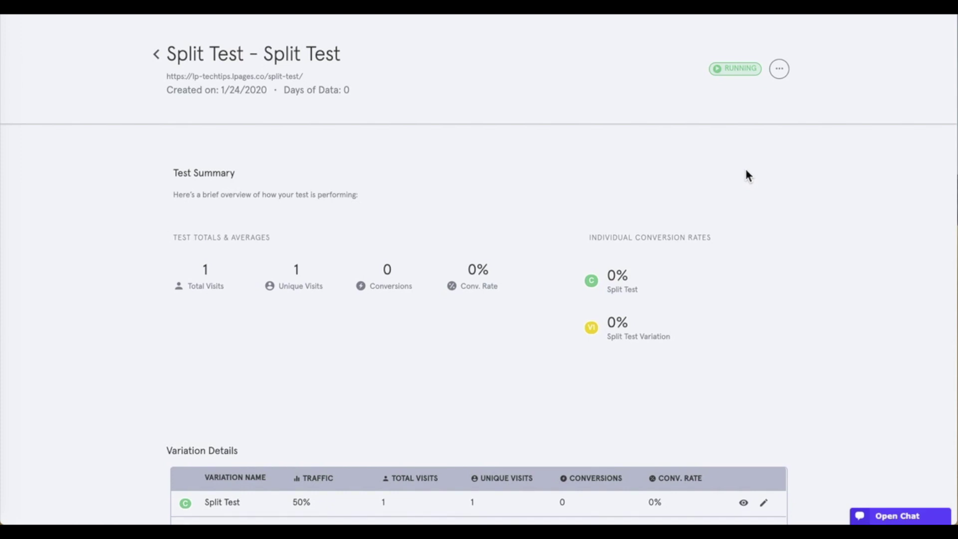
scroll(745, 170, "down", 1)
scroll(746, 170, "down", 1)
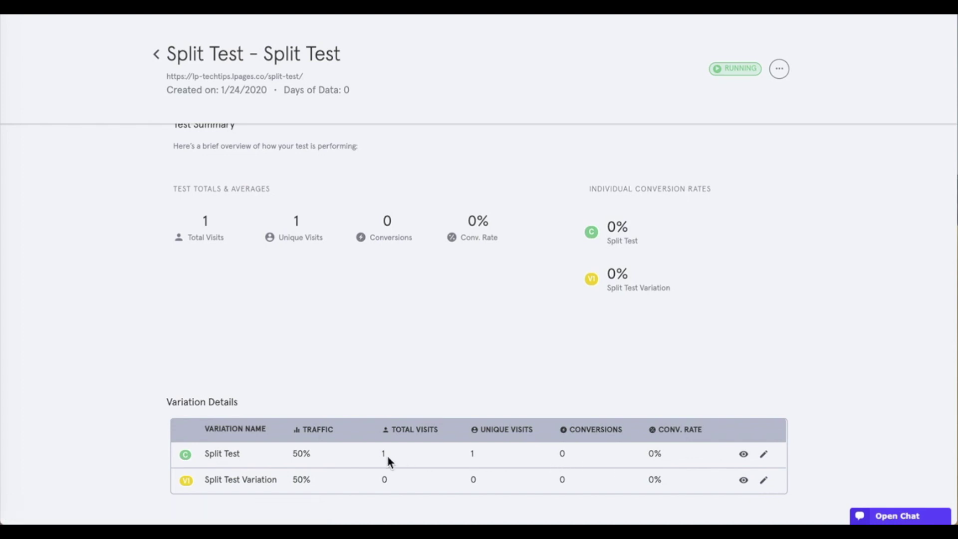
scroll(615, 308, "up", 1)
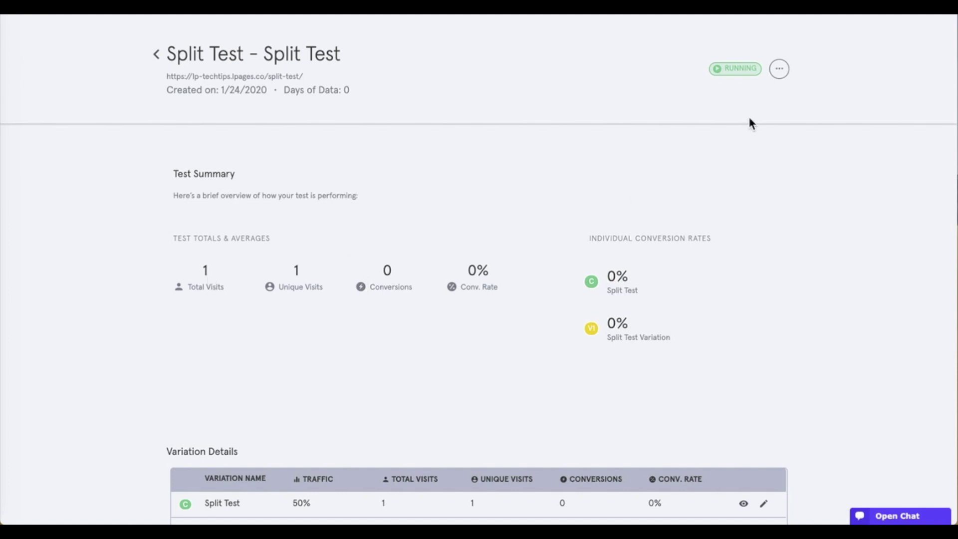
Step: Choose the Split Test control page as the winner and end the test
left_click(779, 70)
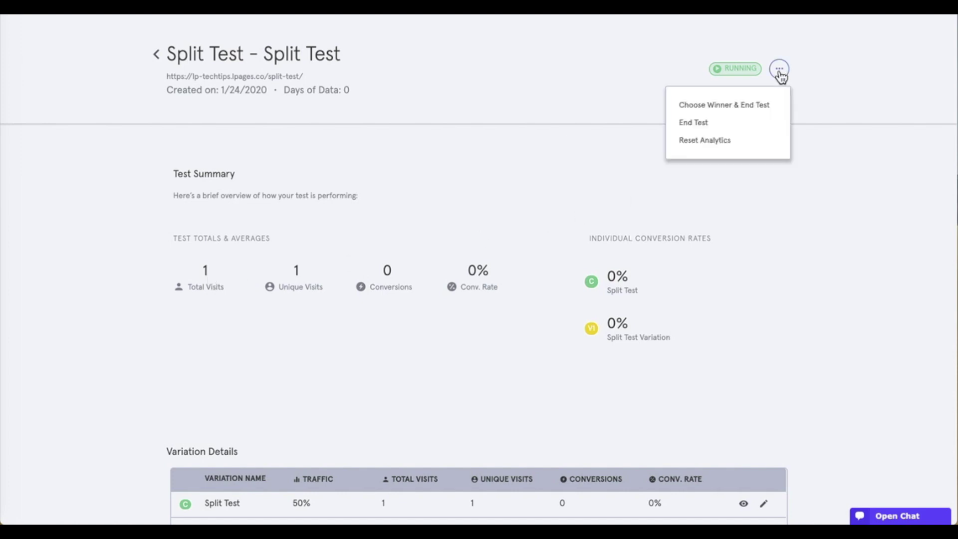
left_click(726, 106)
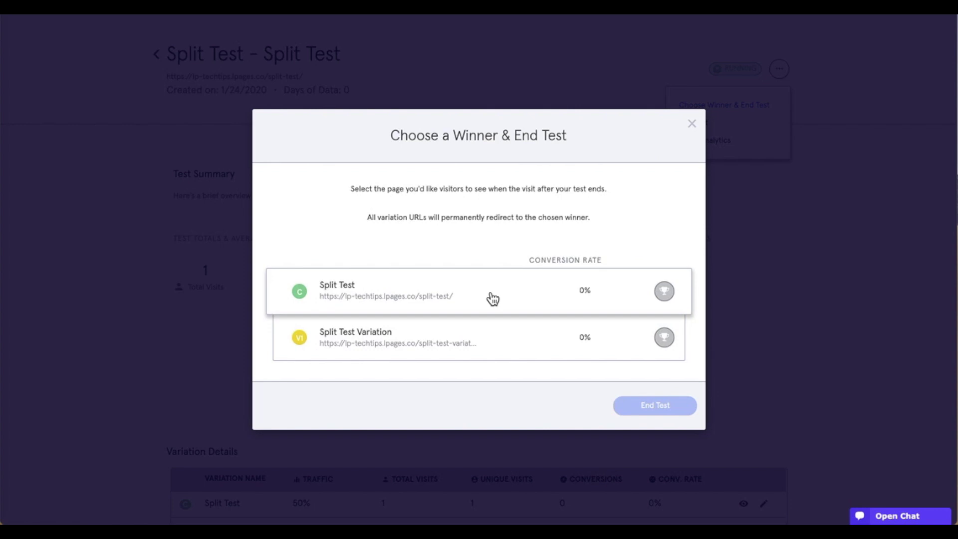
left_click(664, 294)
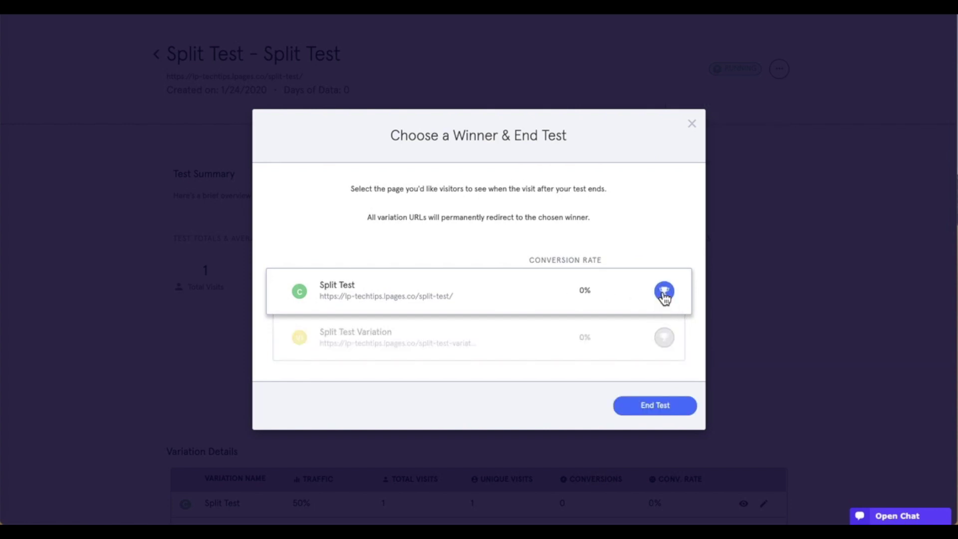
left_click(647, 404)
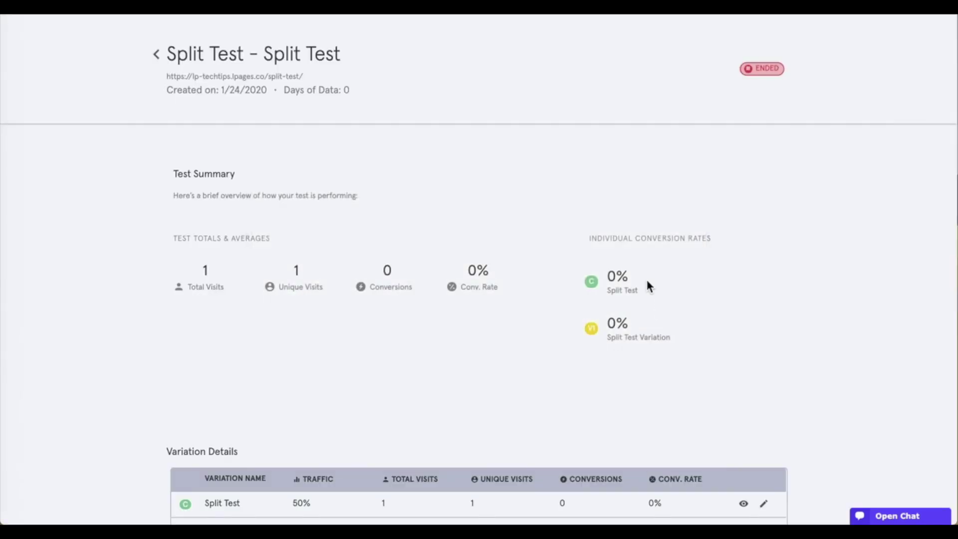
Step: Back on the landing pages list, delete the ended split test and acknowledge the discard warning
left_click(155, 56)
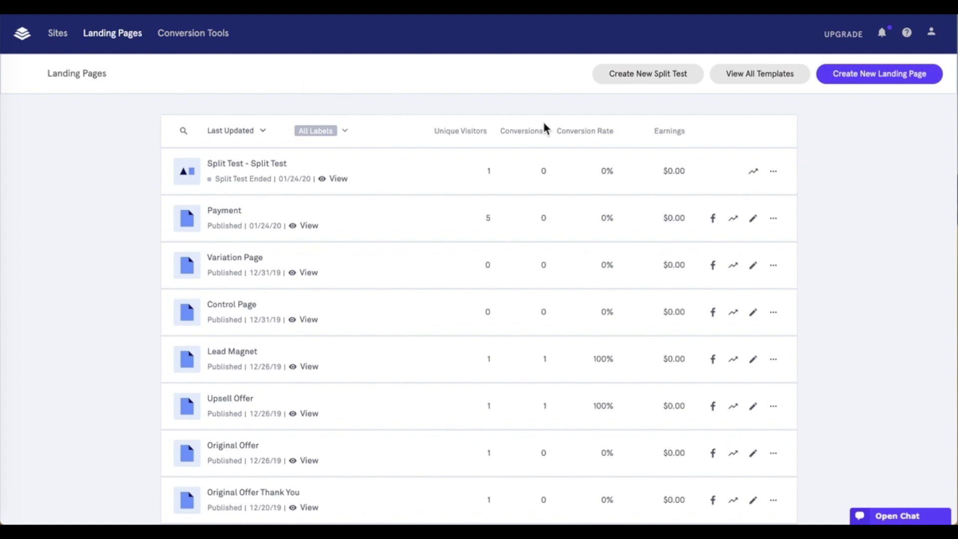
left_click(772, 174)
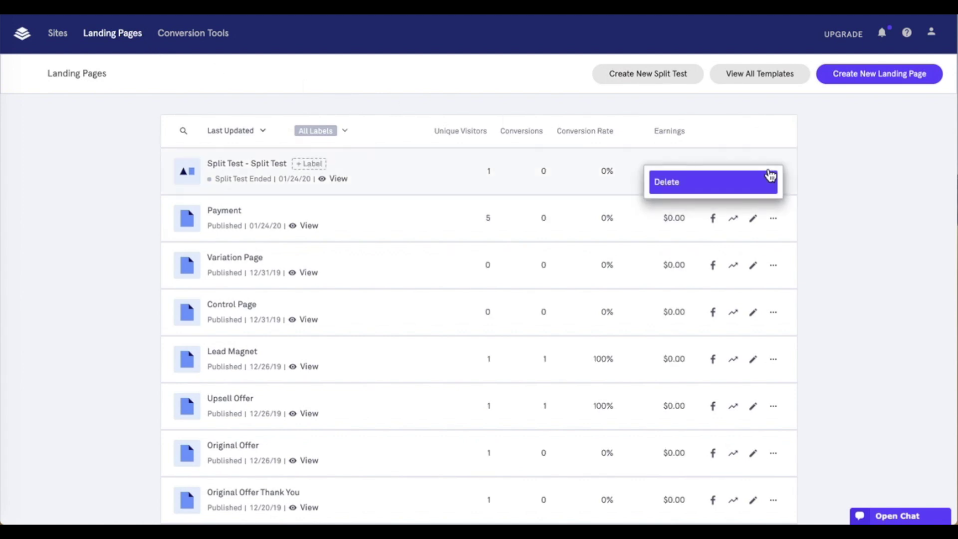
left_click(731, 184)
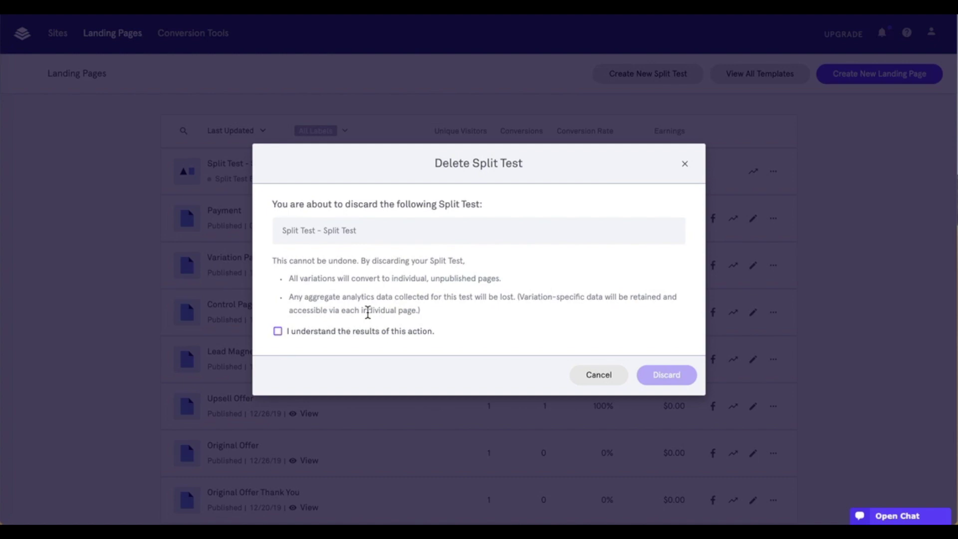
left_click(279, 333)
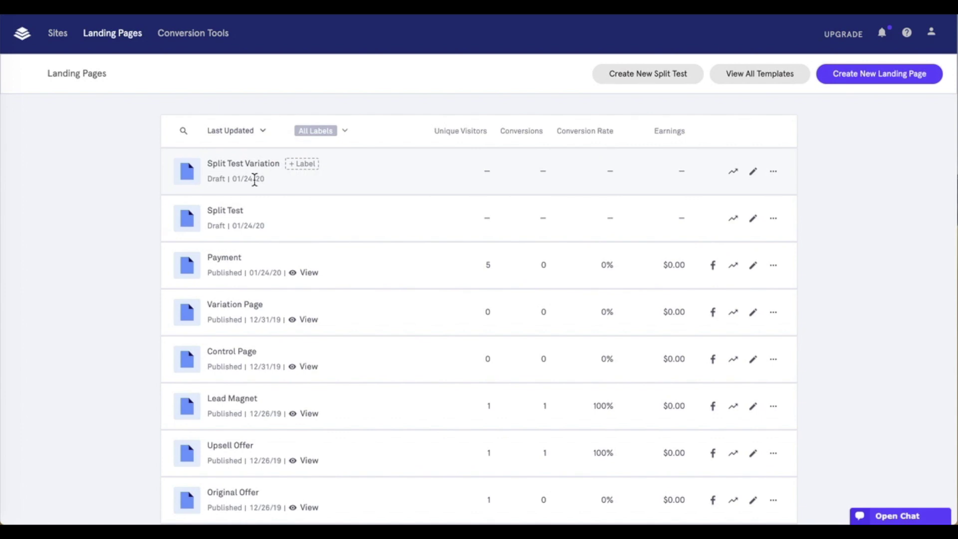
Step: Open the Split Test draft in the builder and publish it under the slug split-test
left_click_drag(214, 225, 203, 225)
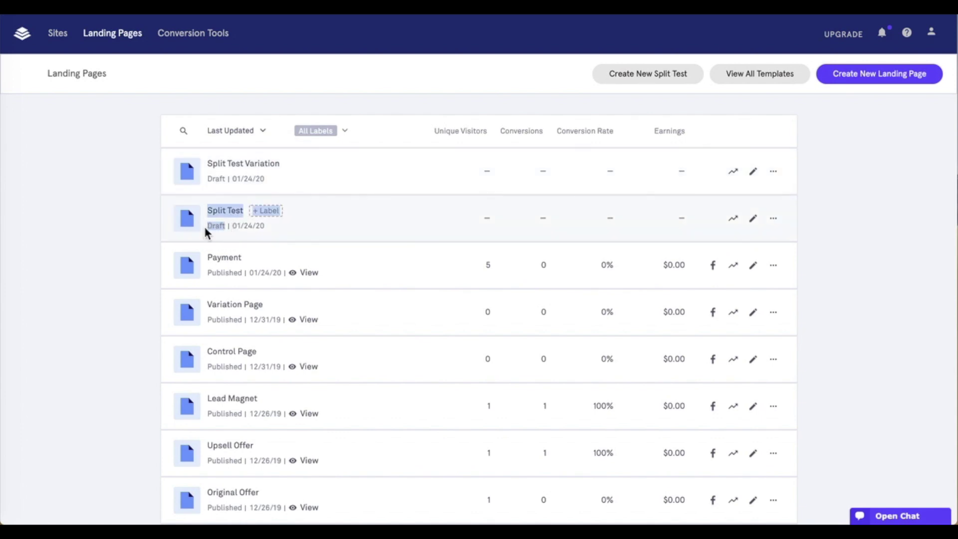
left_click(221, 228)
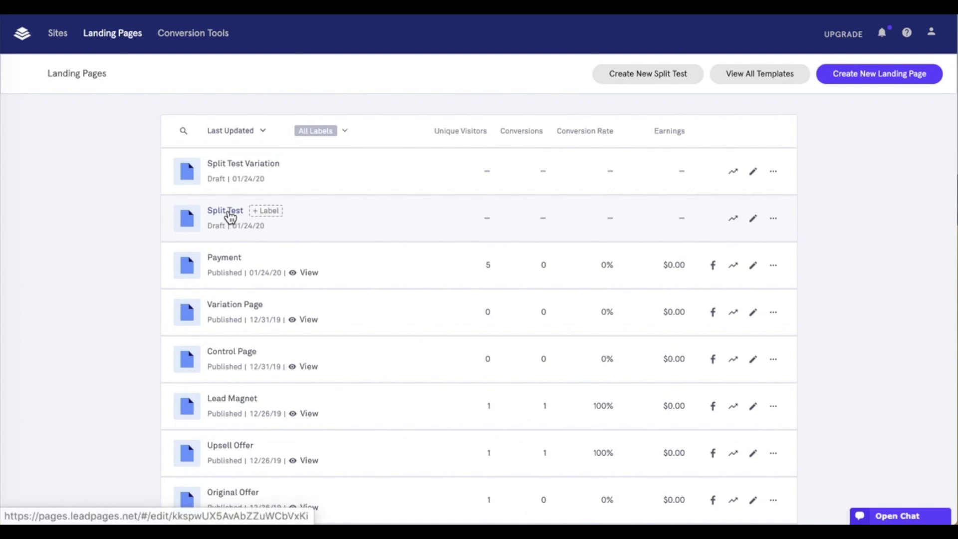
left_click(227, 212)
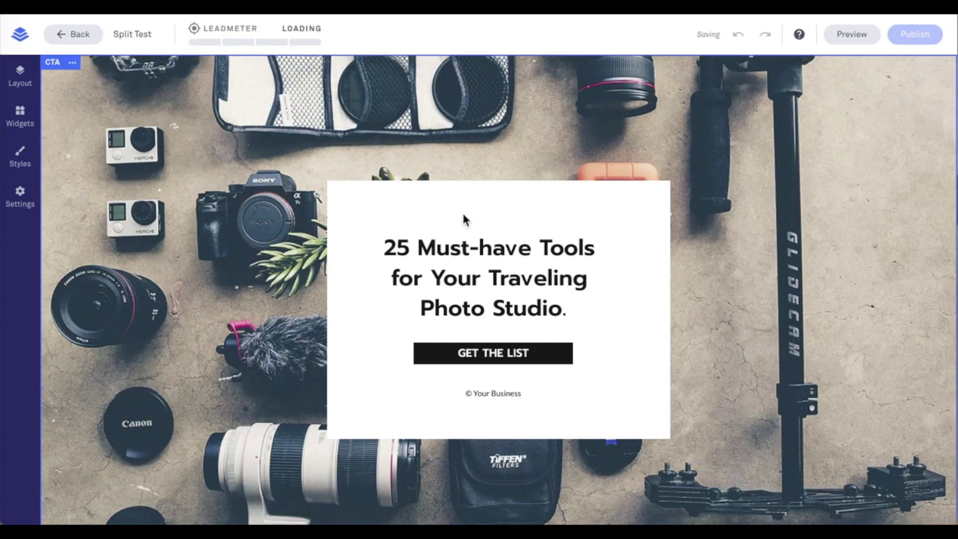
left_click(918, 35)
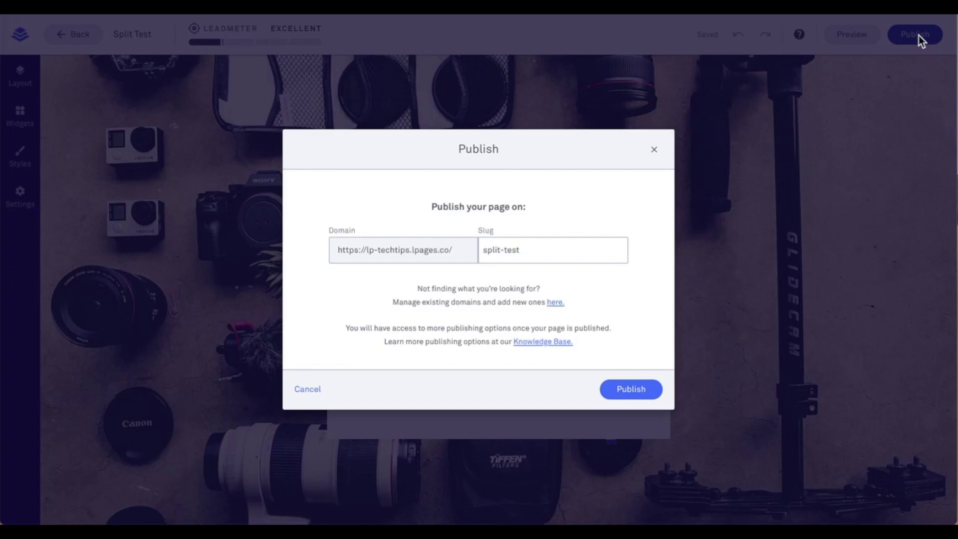
left_click(631, 389)
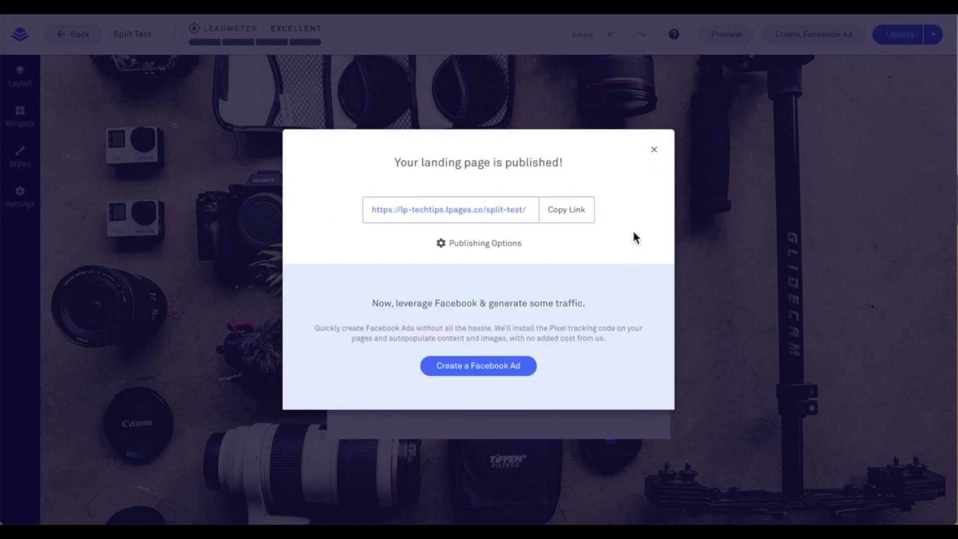
left_click(654, 149)
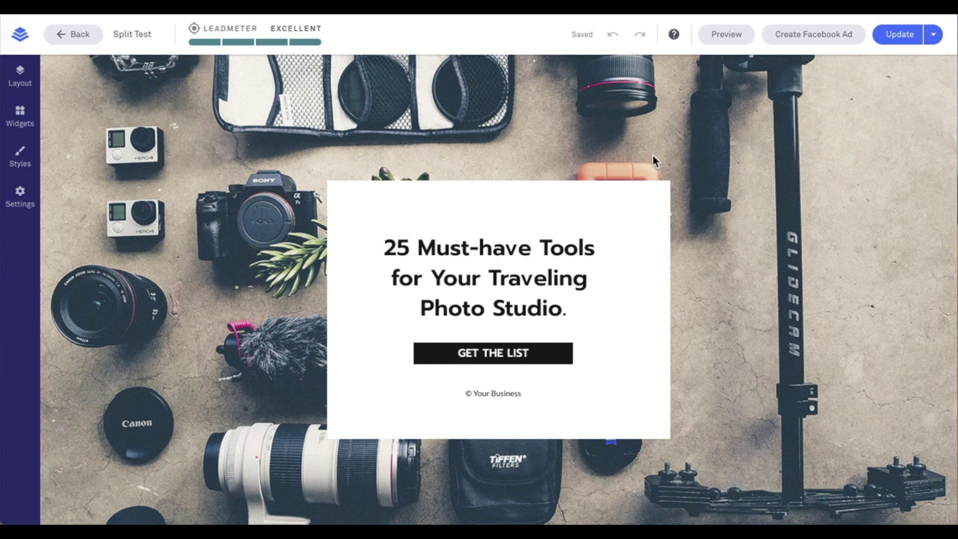
Step: Show the builder's Help panel with articles like Start Here and Build a Landing Page
left_click(674, 35)
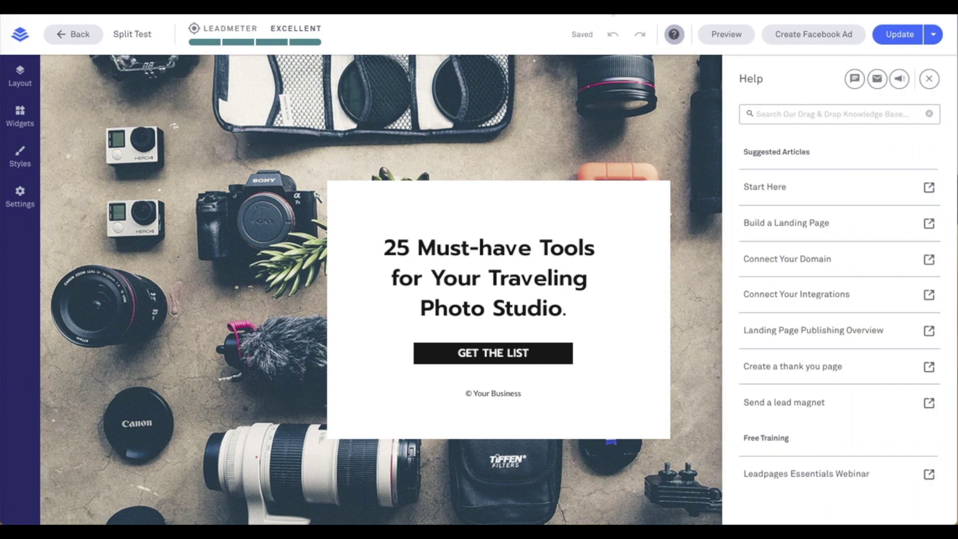